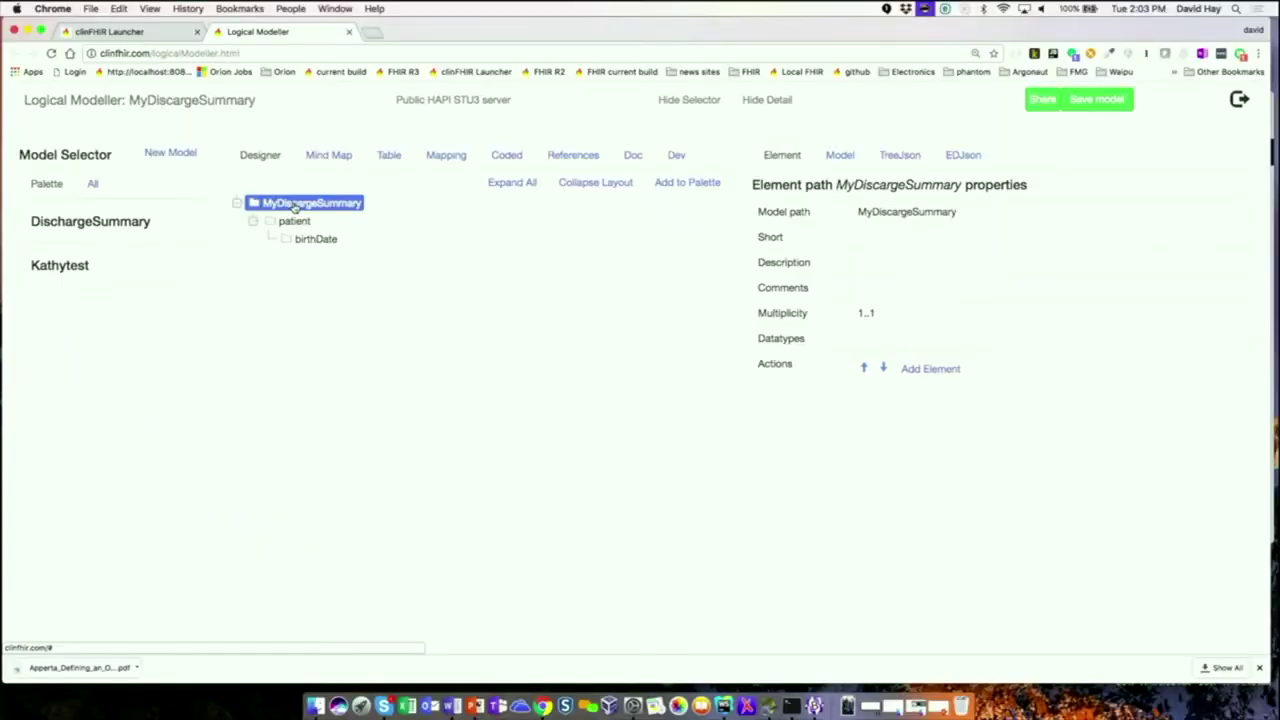
Add a hospitalVisit element to MyDiscargeSummary as a Reference to Encounter.
click(936, 369)
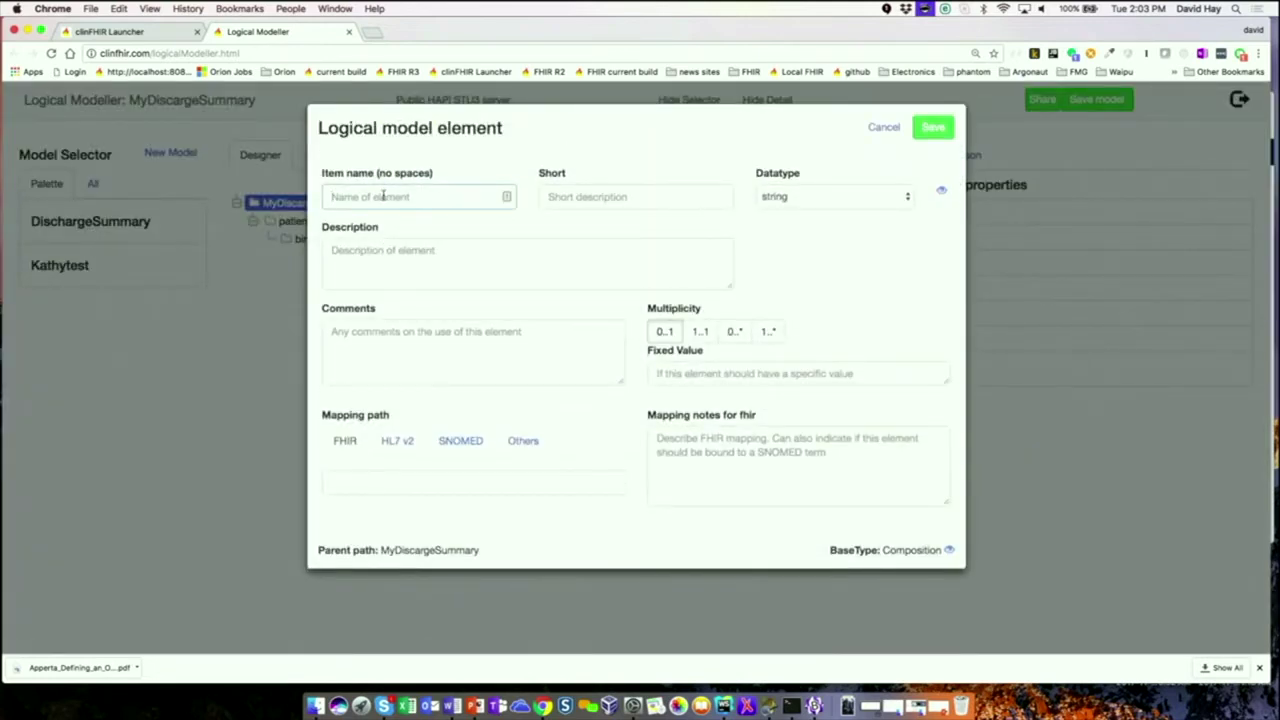
text(N)
click(796, 202)
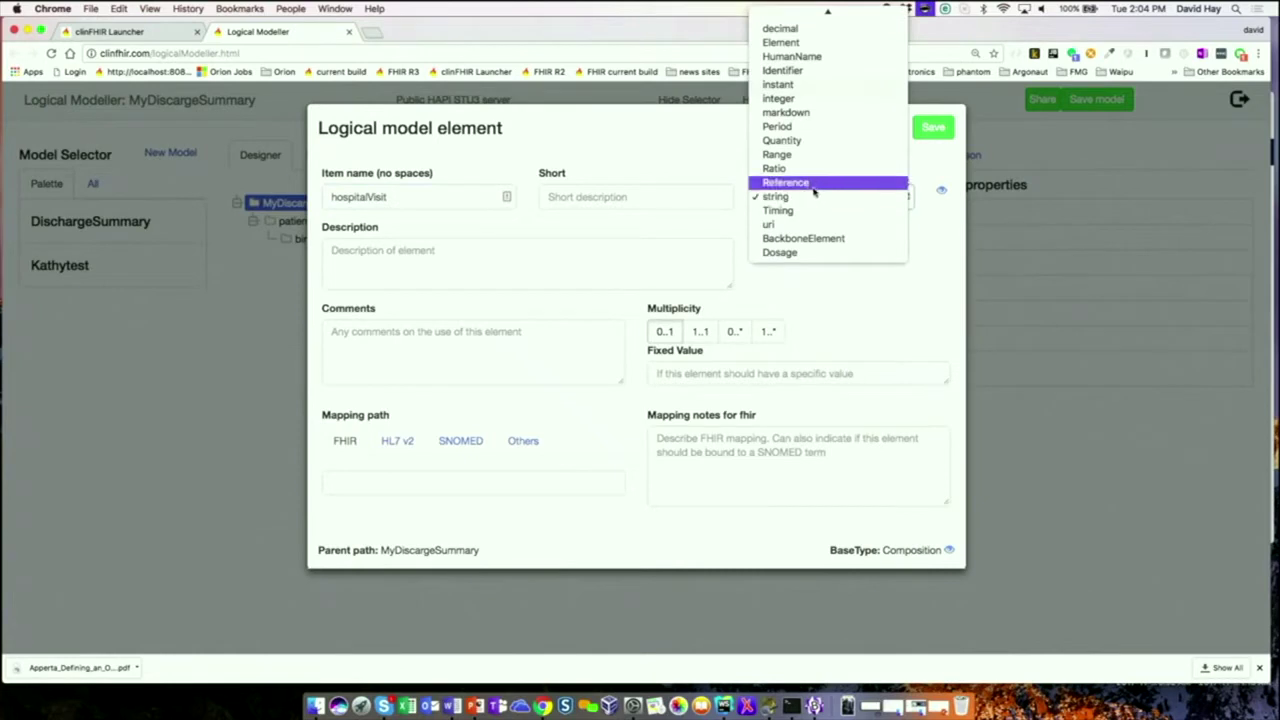
click(810, 183)
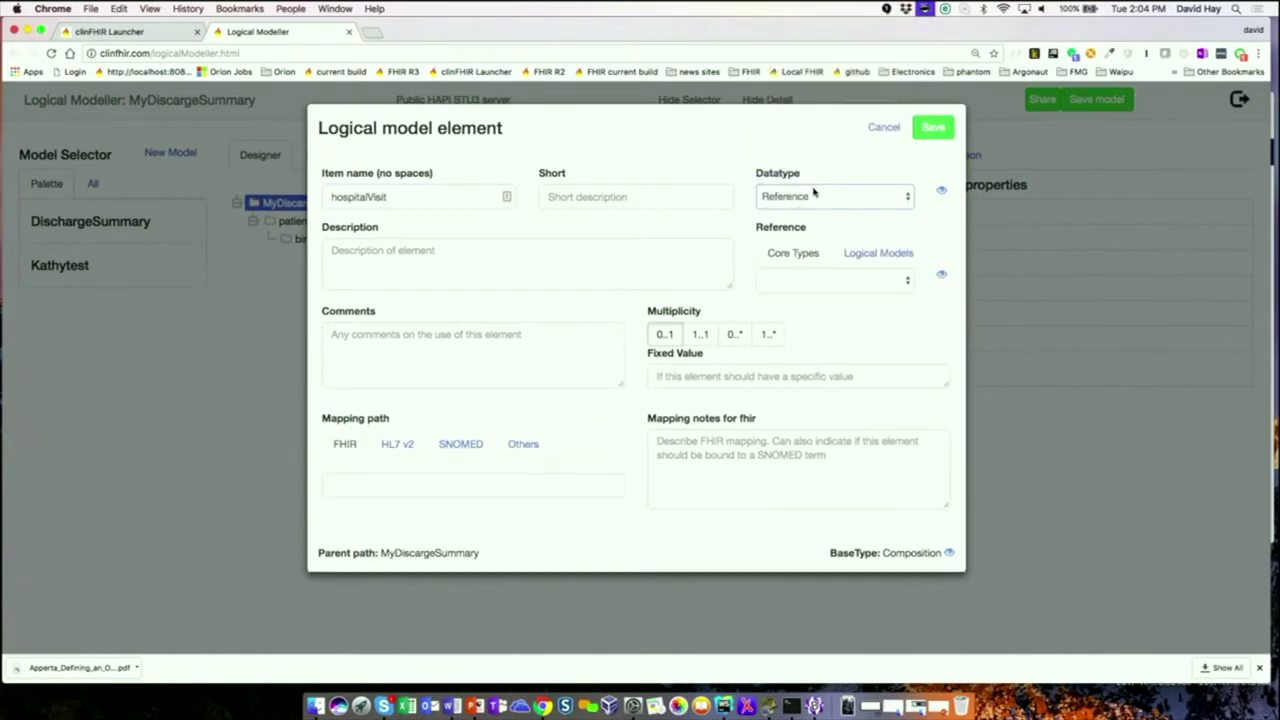
click(793, 280)
text(en)
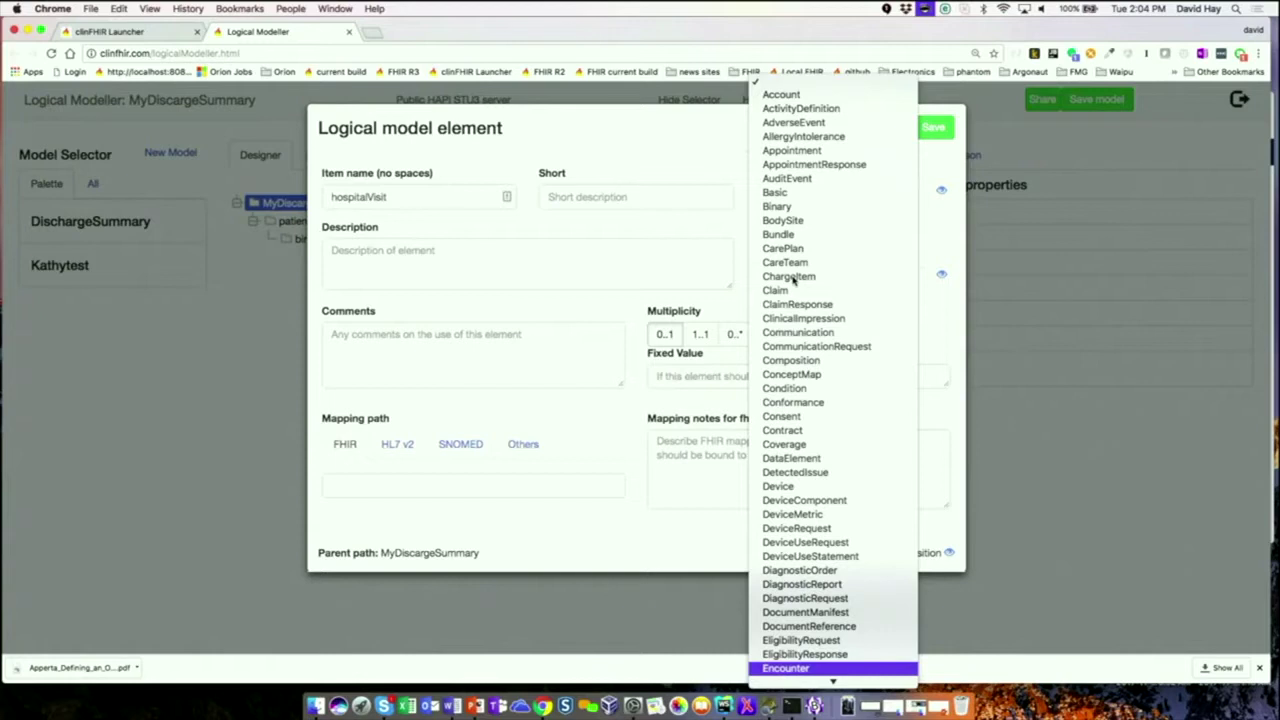
key(Return)
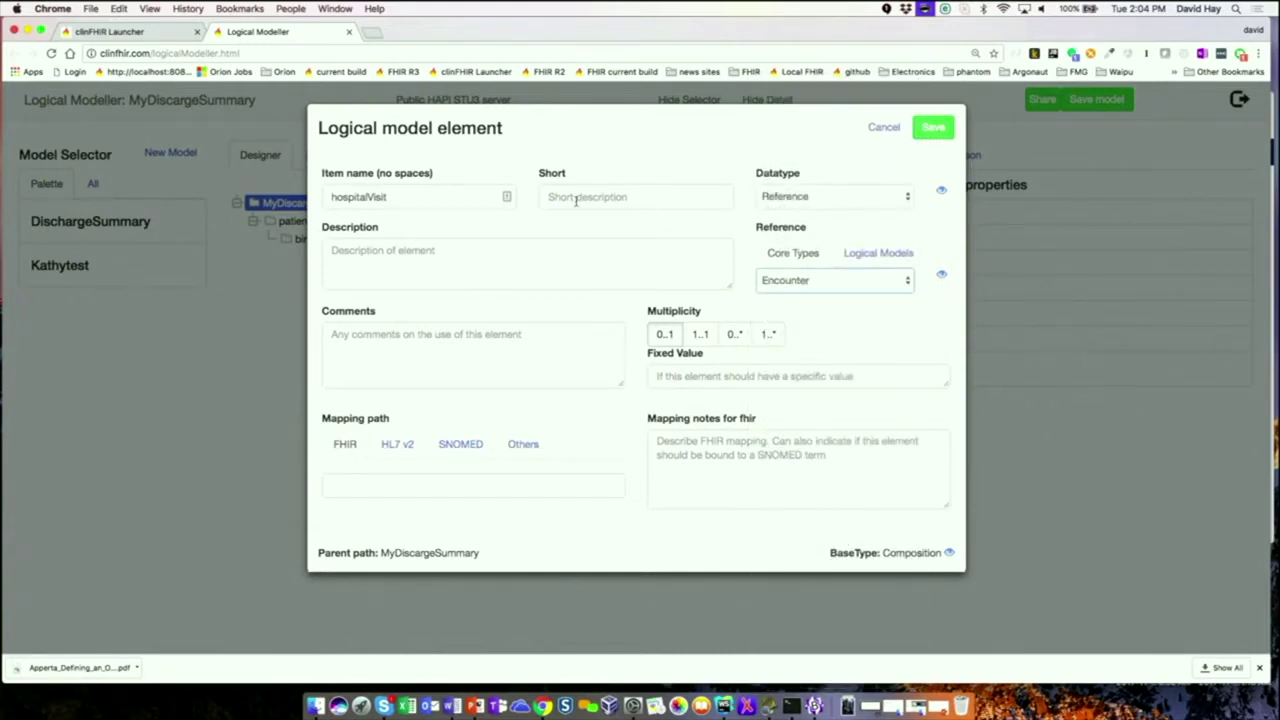
click(437, 253)
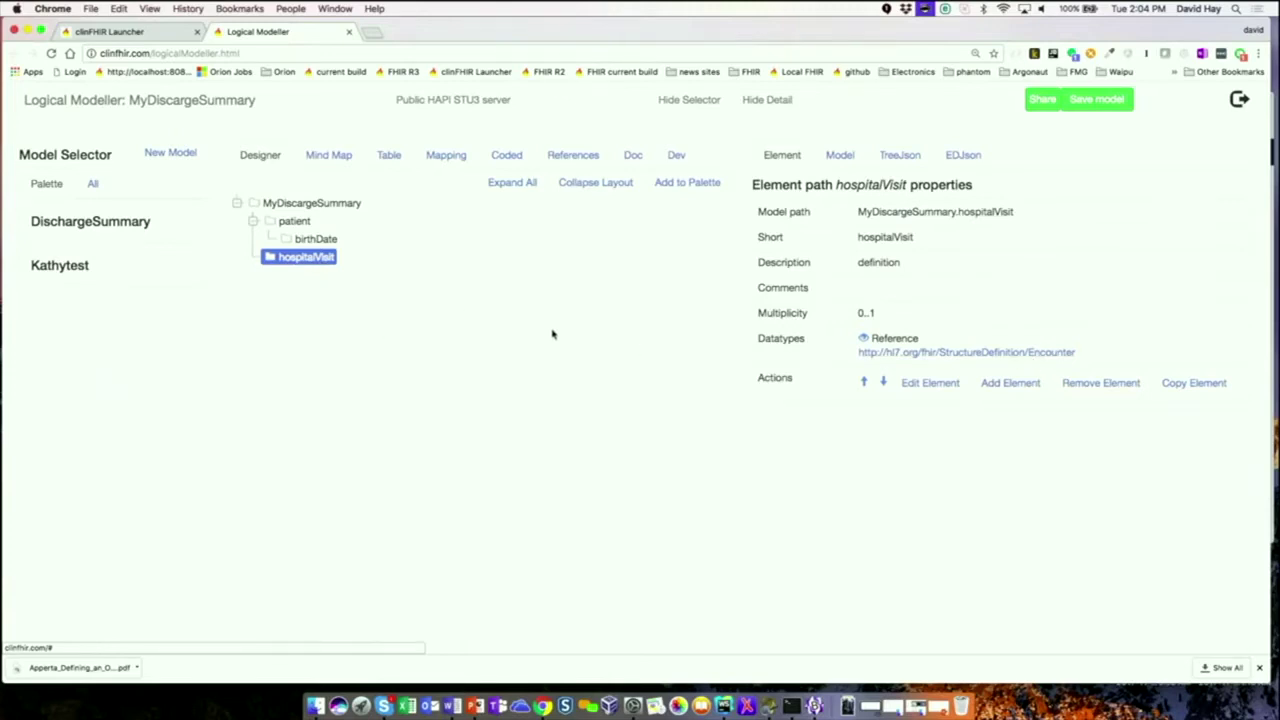
Start a child element under hospitalVisit and type 'd' to preview Encounter mapping paths.
click(1012, 383)
click(392, 481)
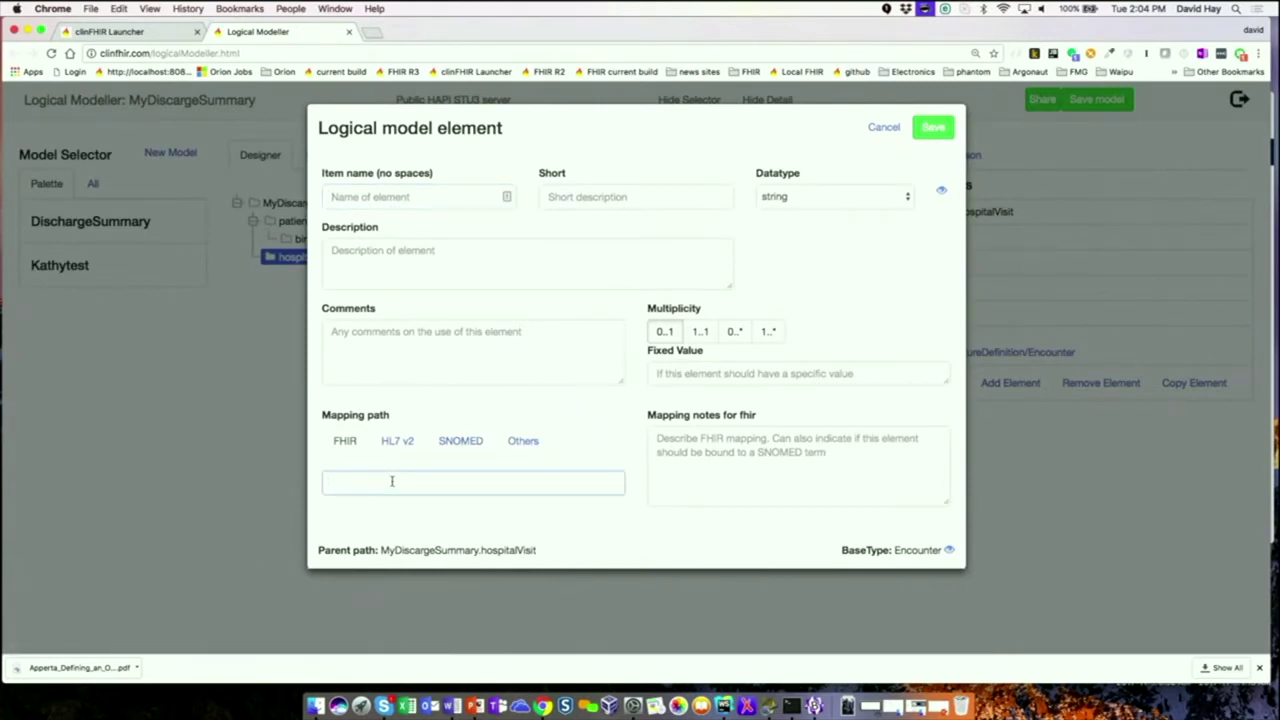
text(d)
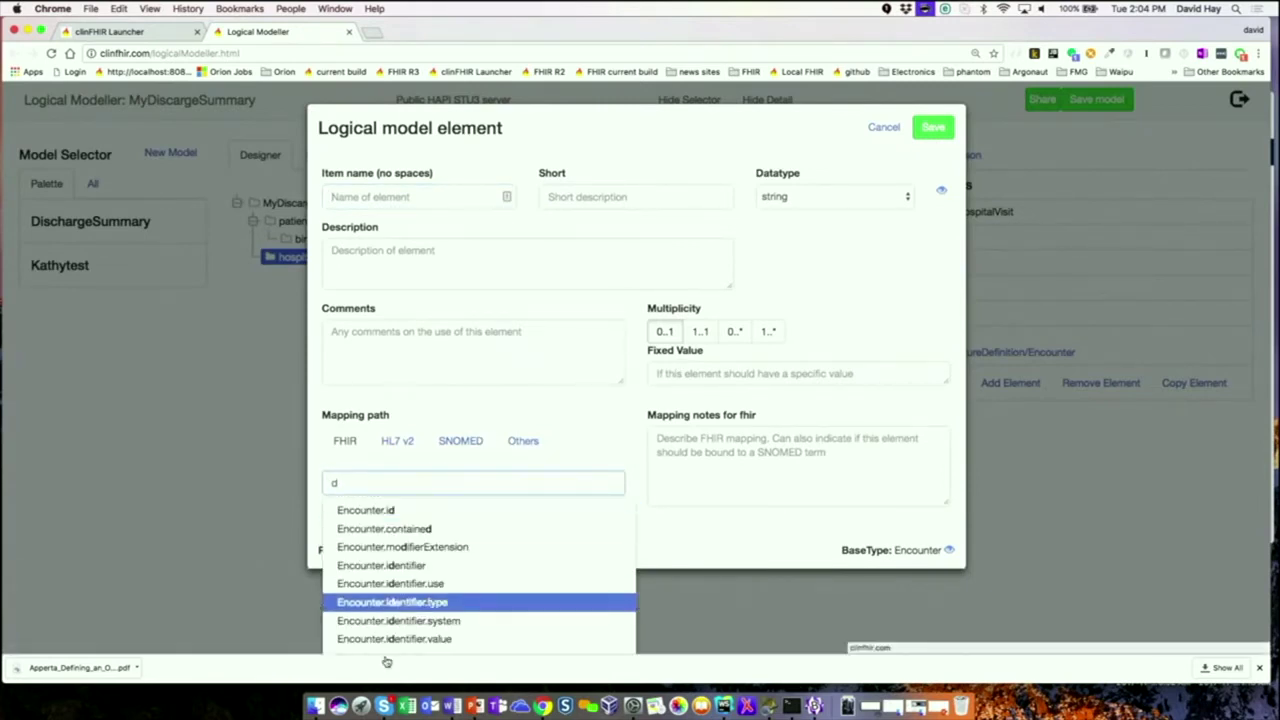
scroll(419, 615, down, 3)
scroll(419, 615, up, 1)
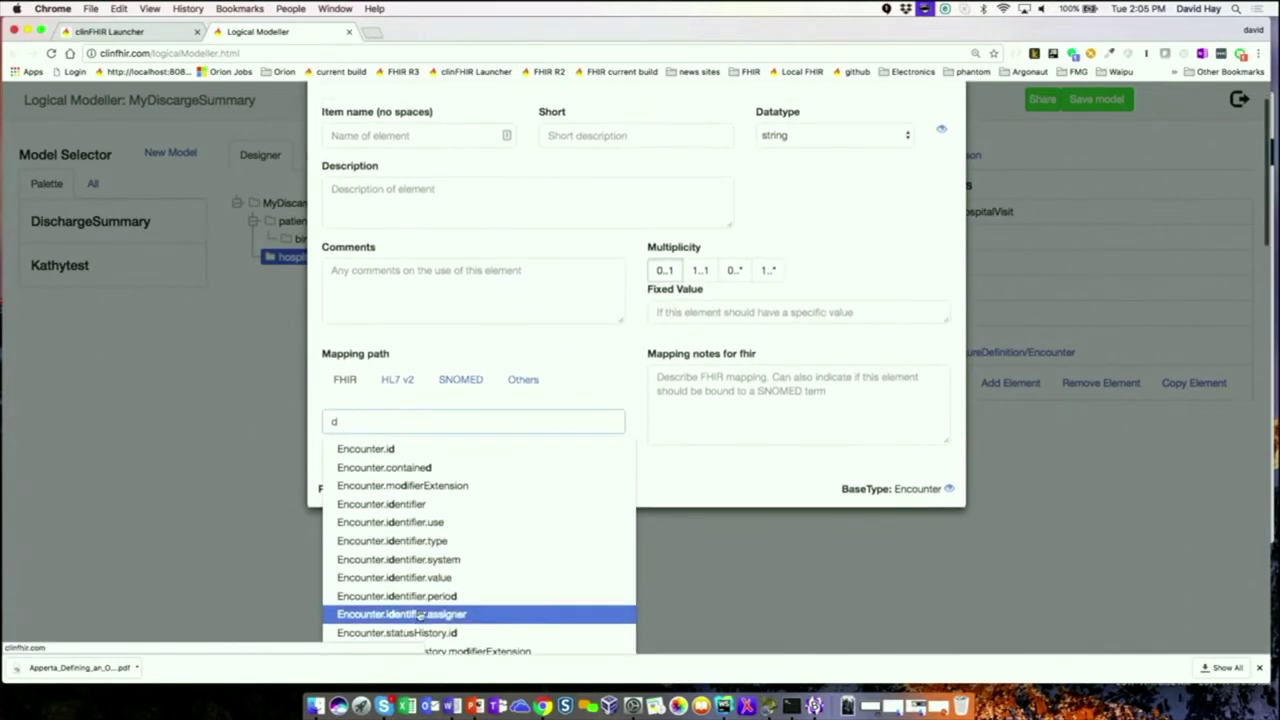
click(383, 404)
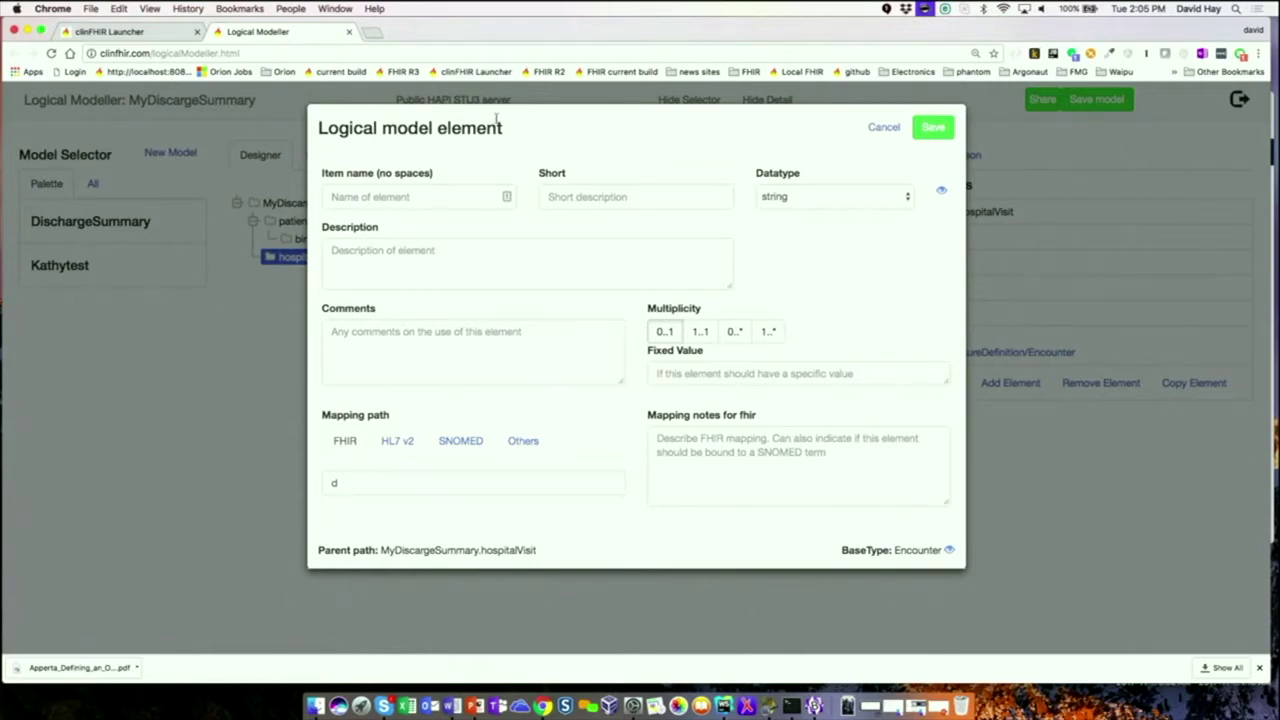
In a new tab, open the FHIR R3 specification's alphabetical resource list.
click(372, 33)
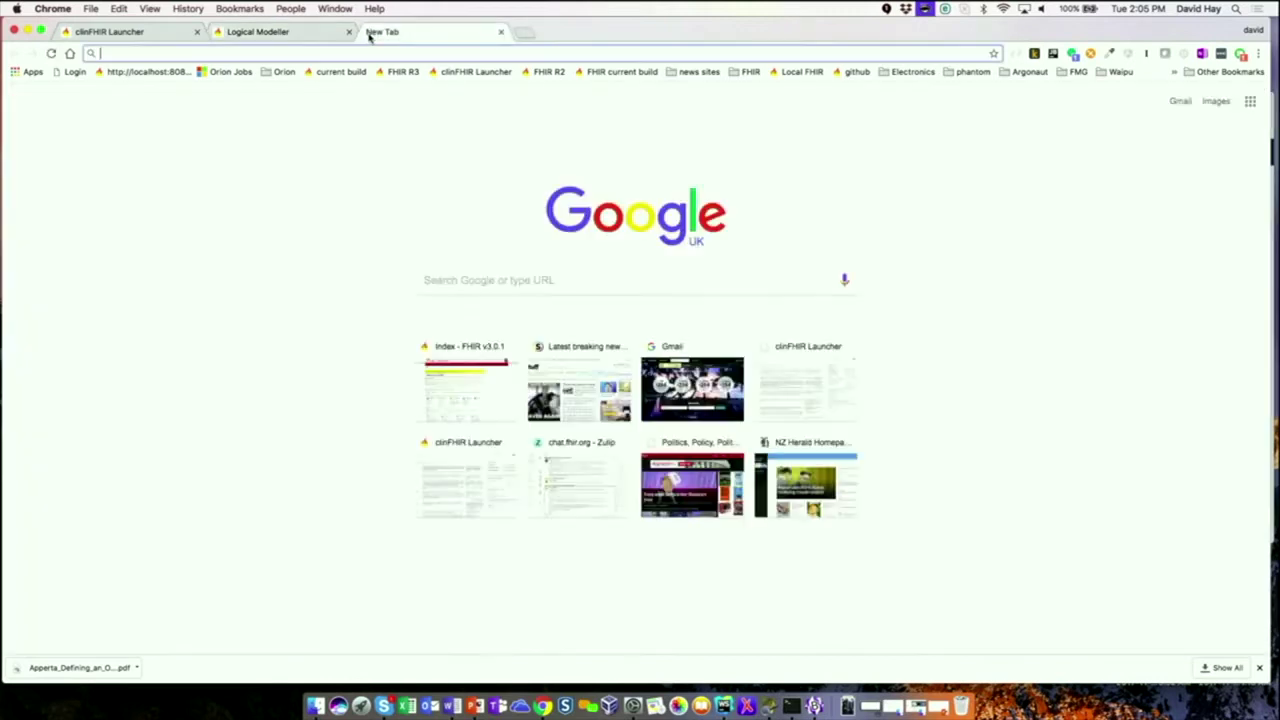
click(401, 73)
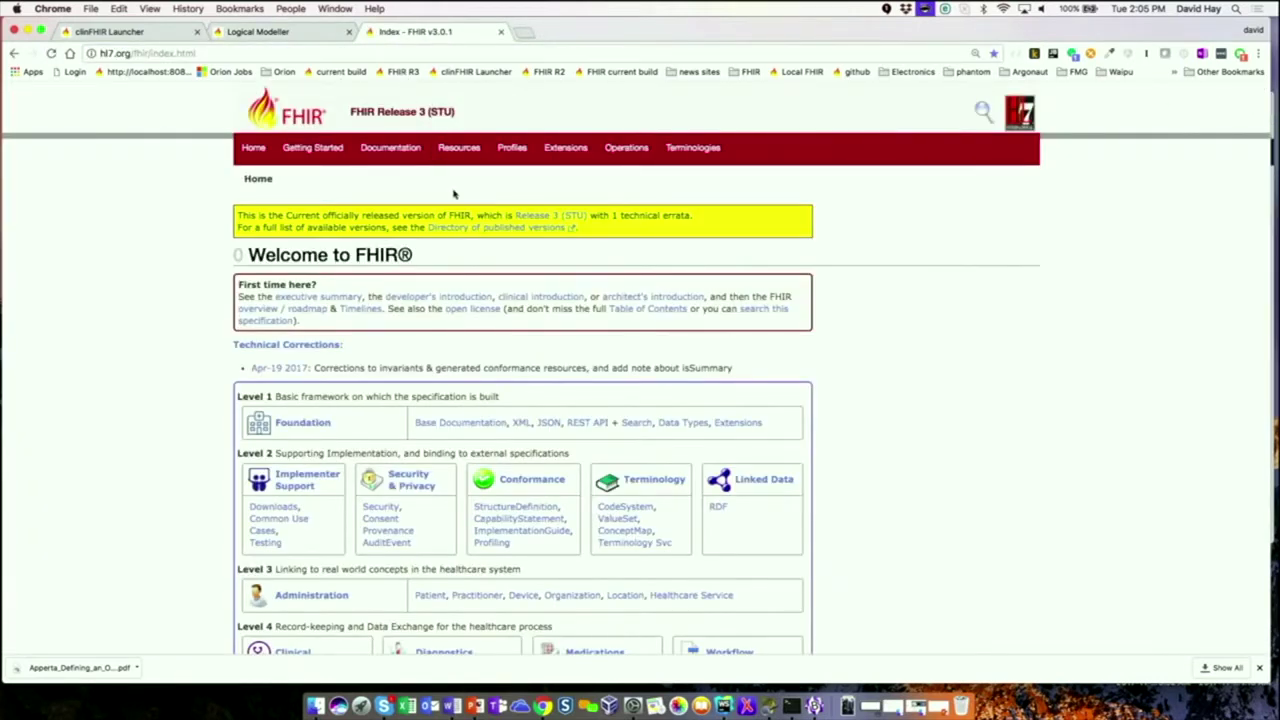
click(460, 155)
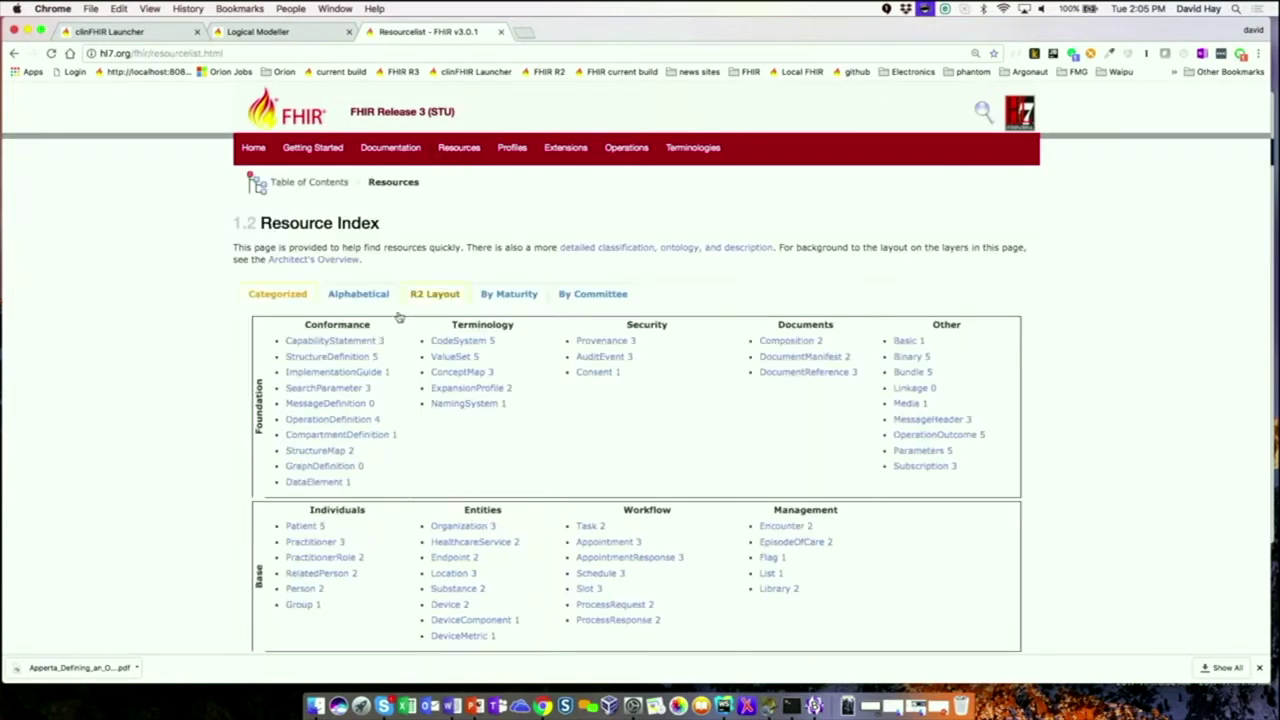
click(360, 294)
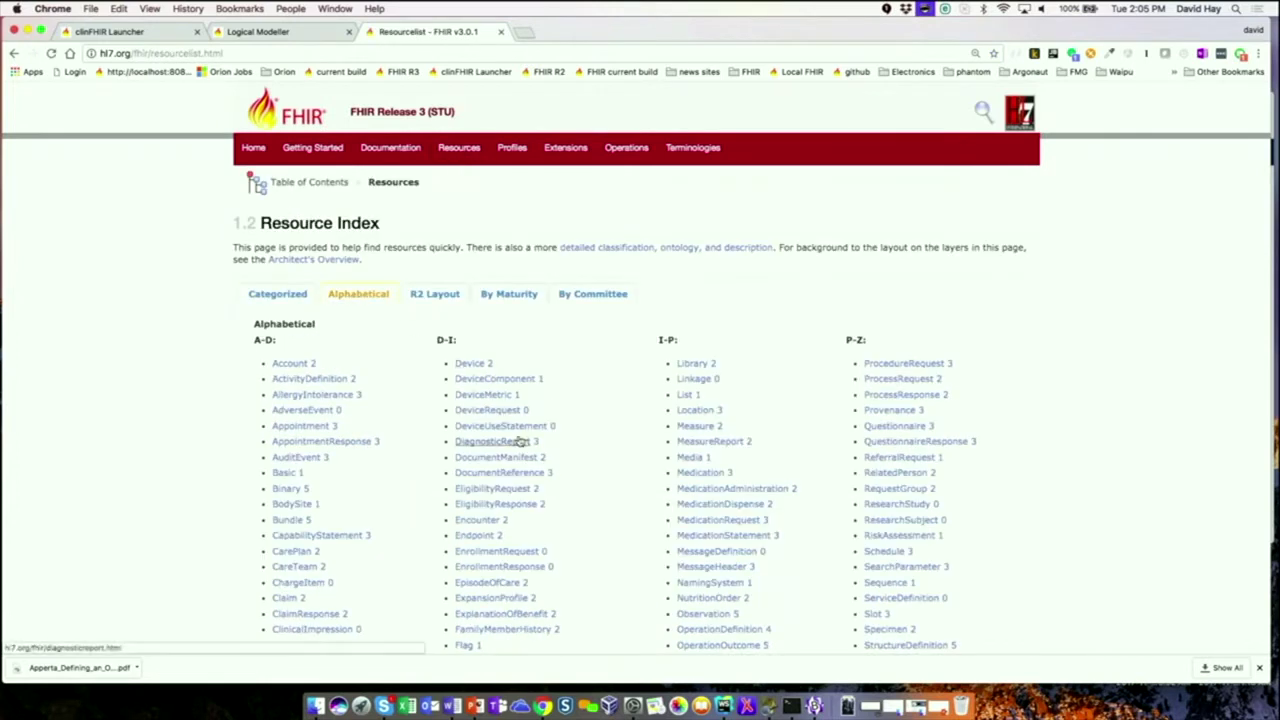
scroll(520, 440, down, 3)
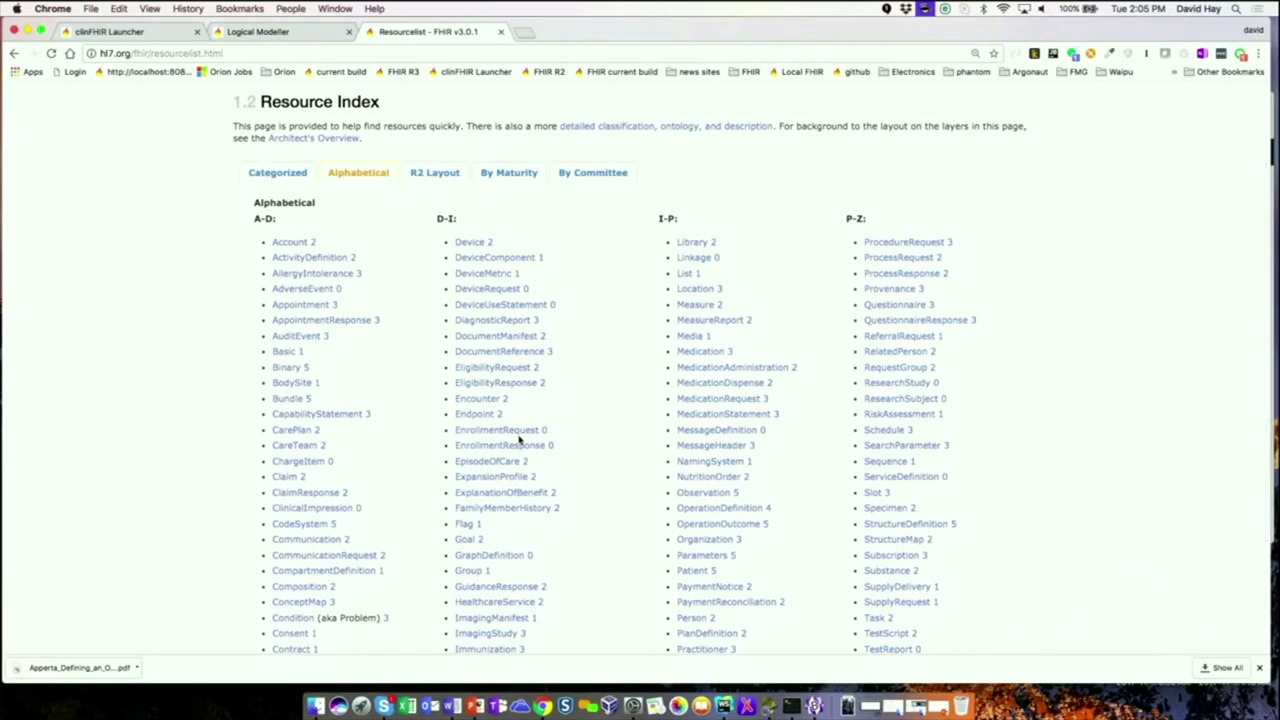
scroll(519, 438, down, 1)
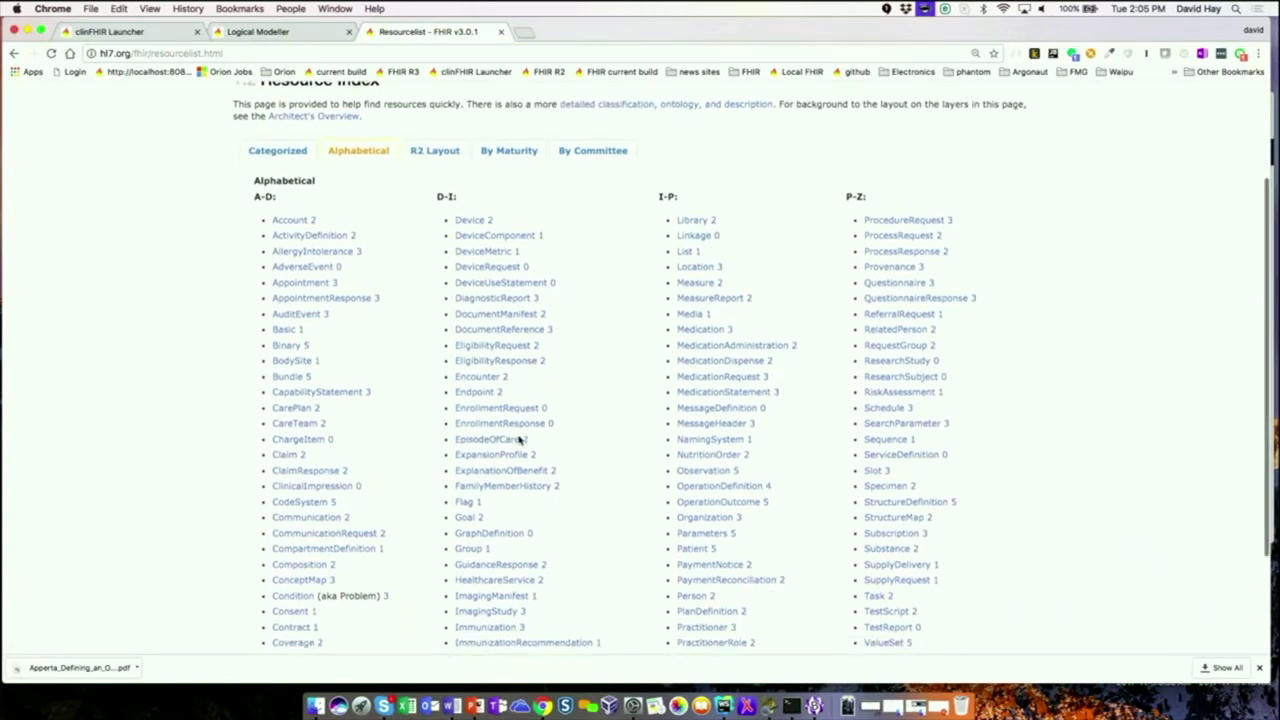
Review the Encounter resource's elements, including period, then return to the Logical Modeller.
click(475, 376)
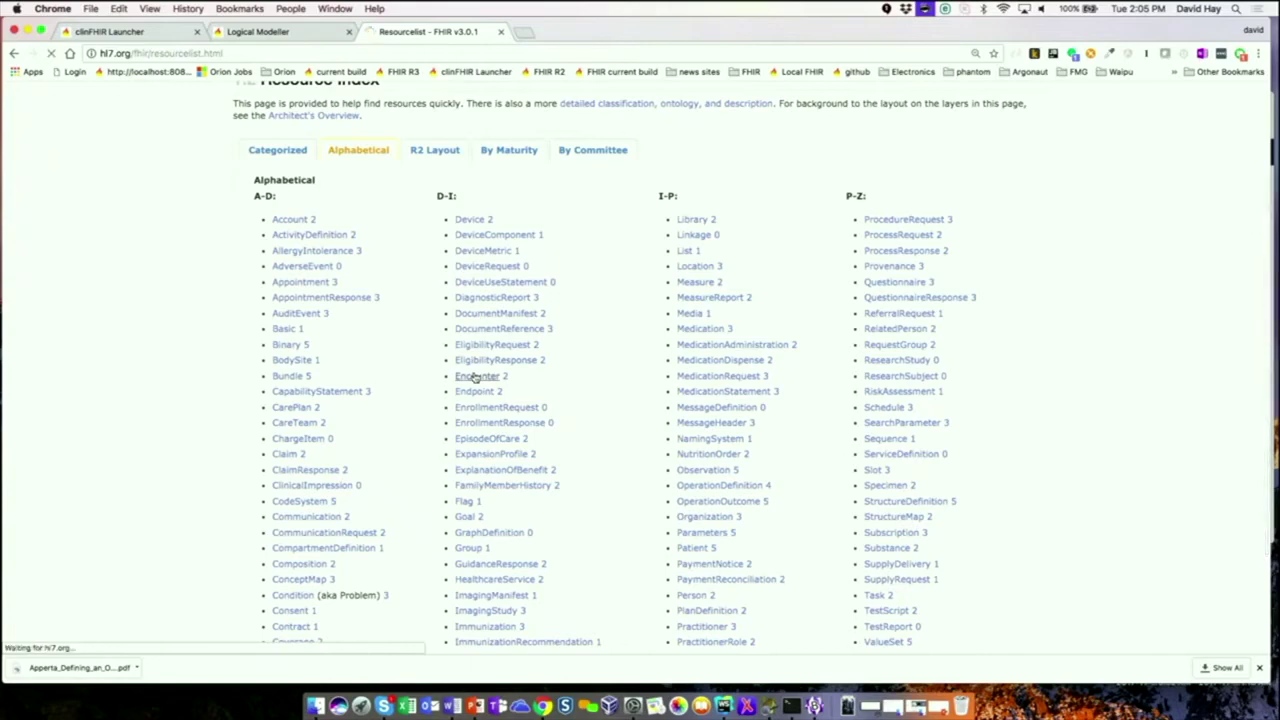
scroll(475, 376, down, 5)
scroll(475, 376, down, 15)
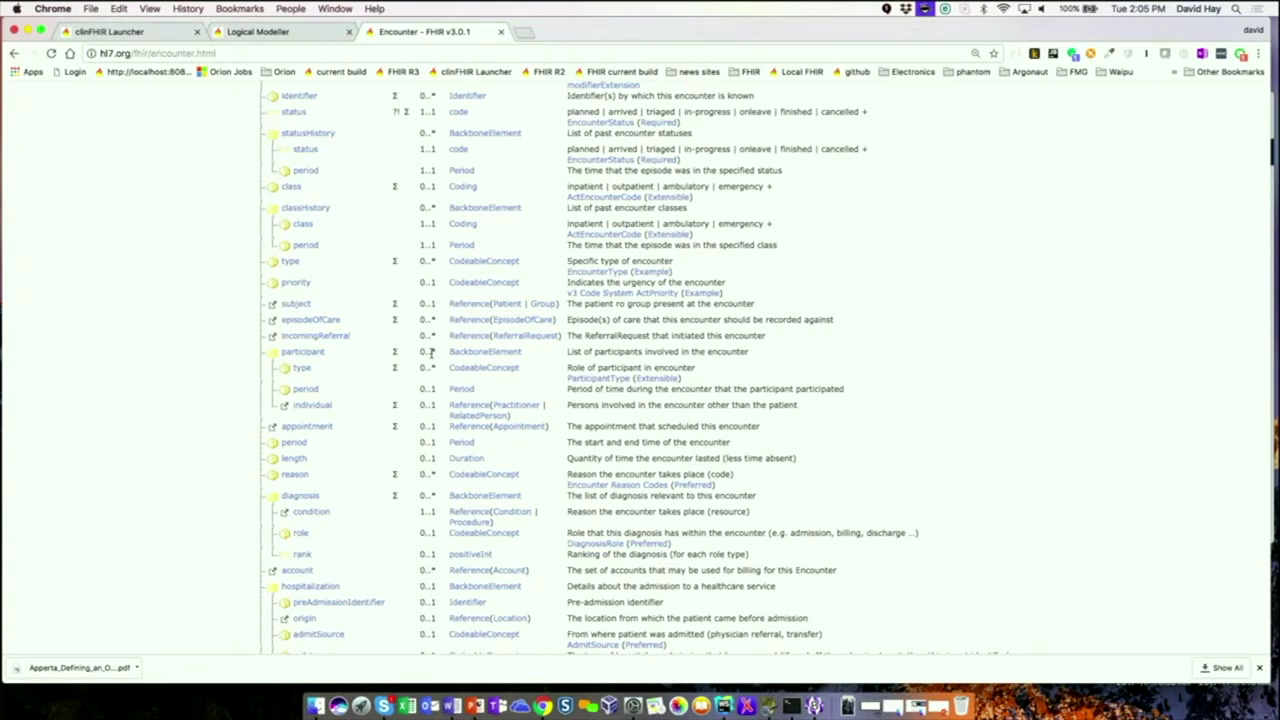
scroll(211, 364, down, 4)
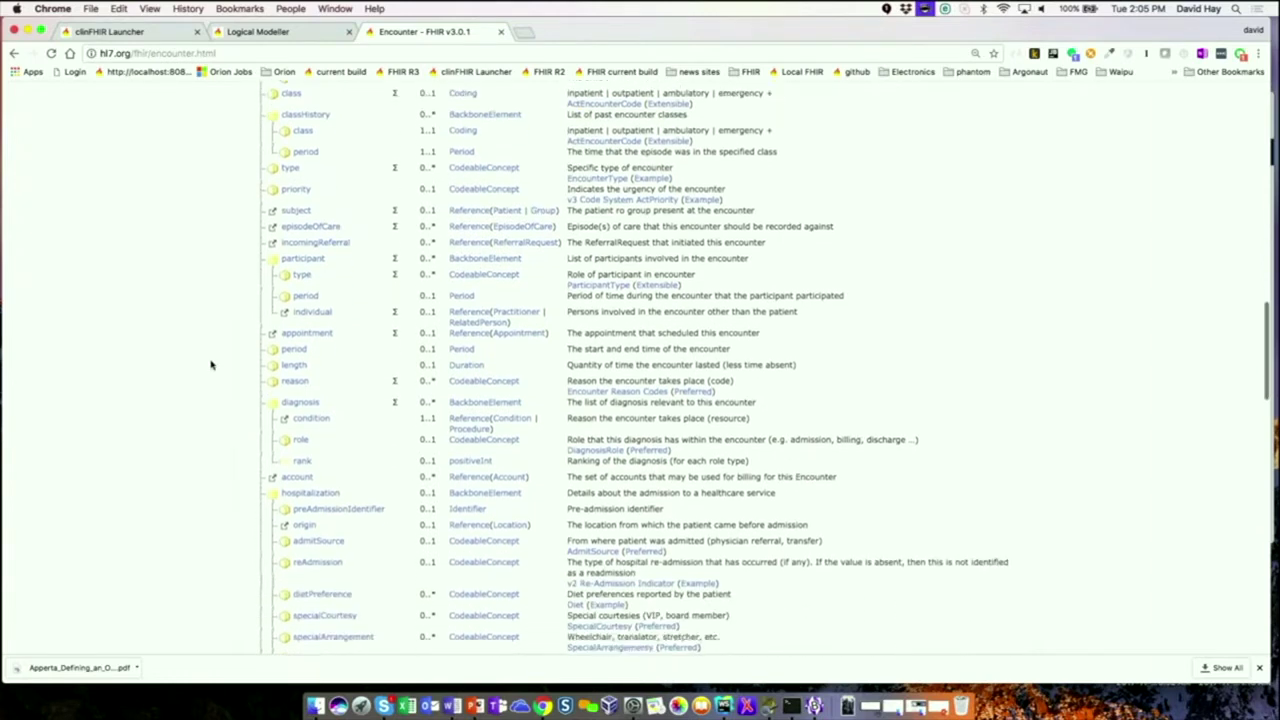
scroll(211, 364, down, 3)
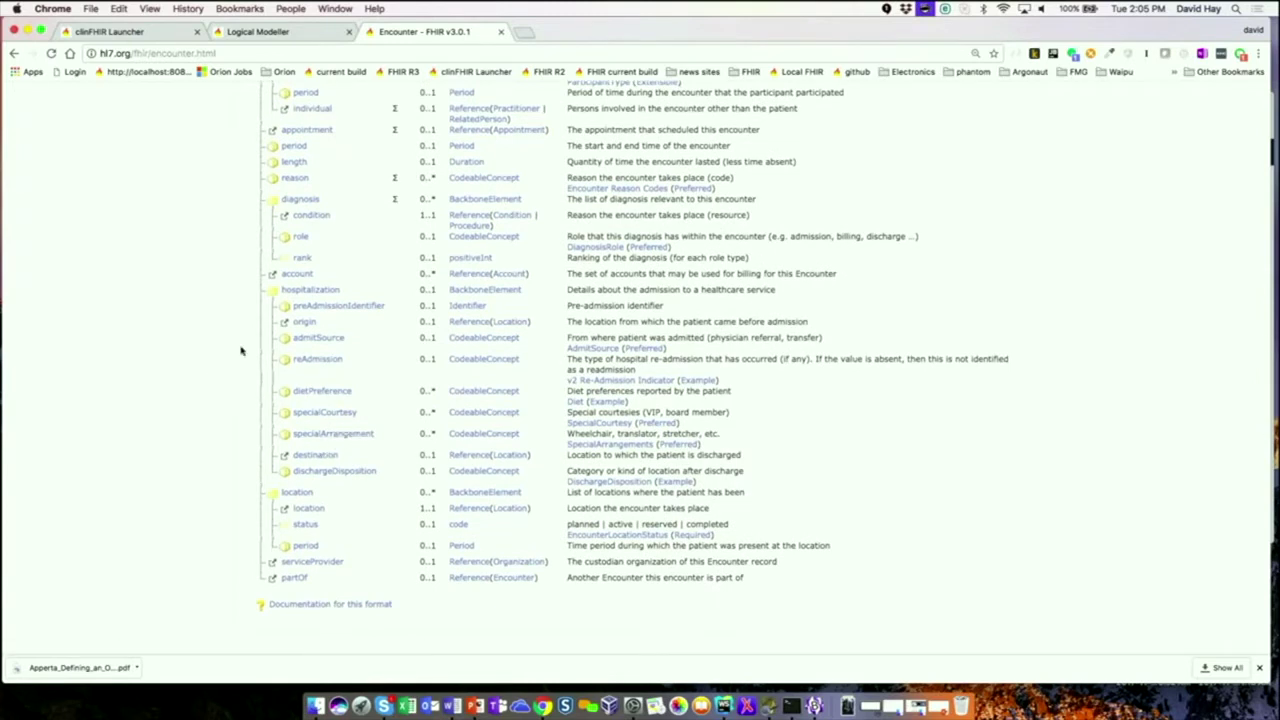
scroll(240, 350, up, 1)
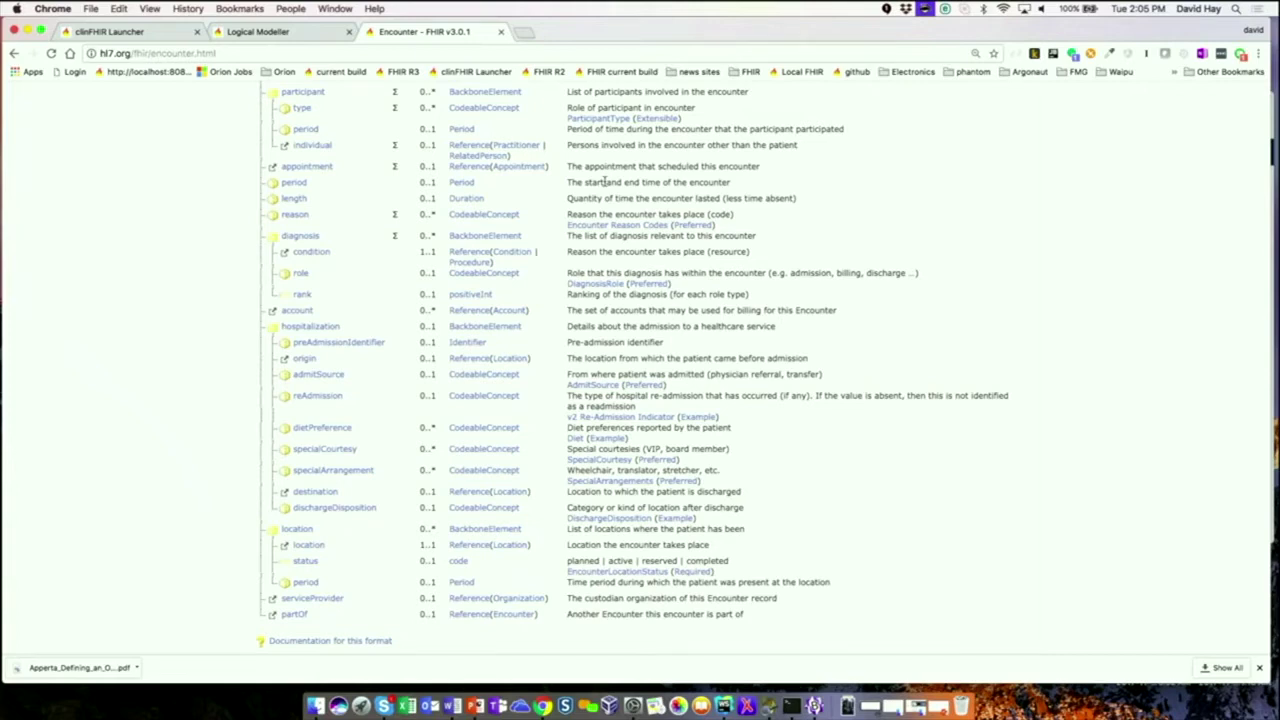
click(290, 33)
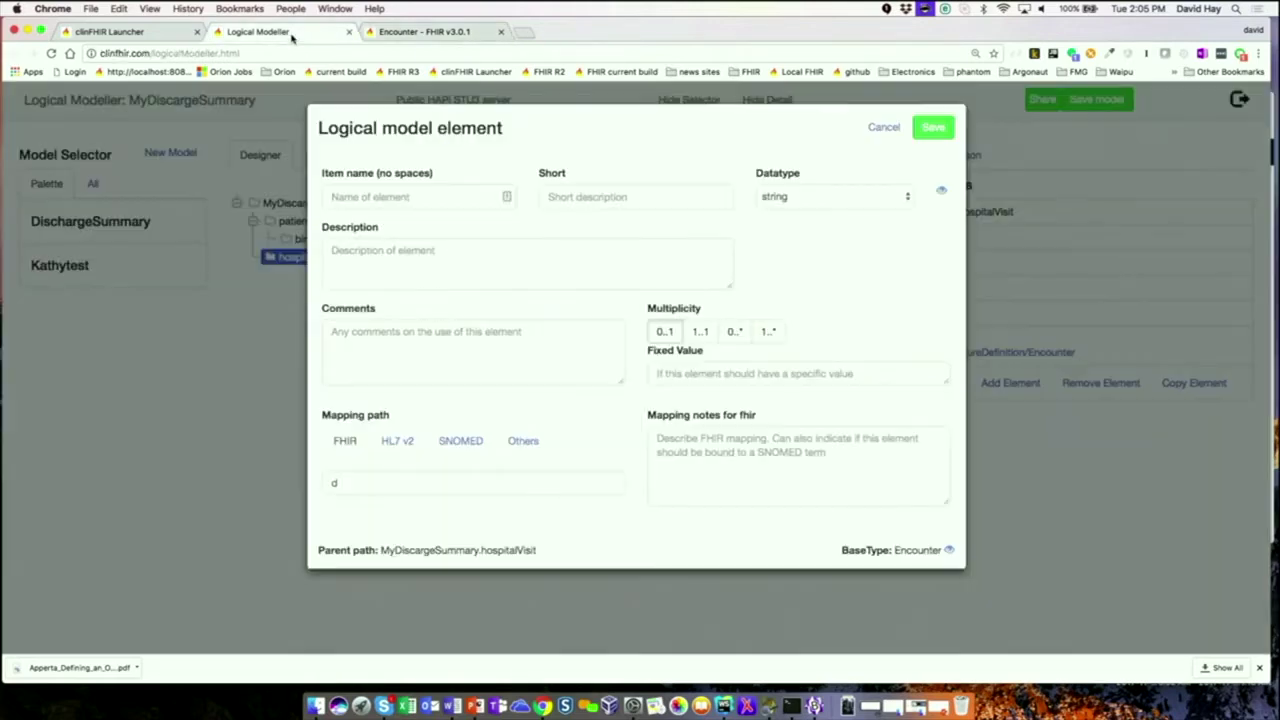
Replace the mapping path with Encounter.period and save the auto-filled period element of type Period.
click(336, 481)
key(BackSpace)
text(pe)
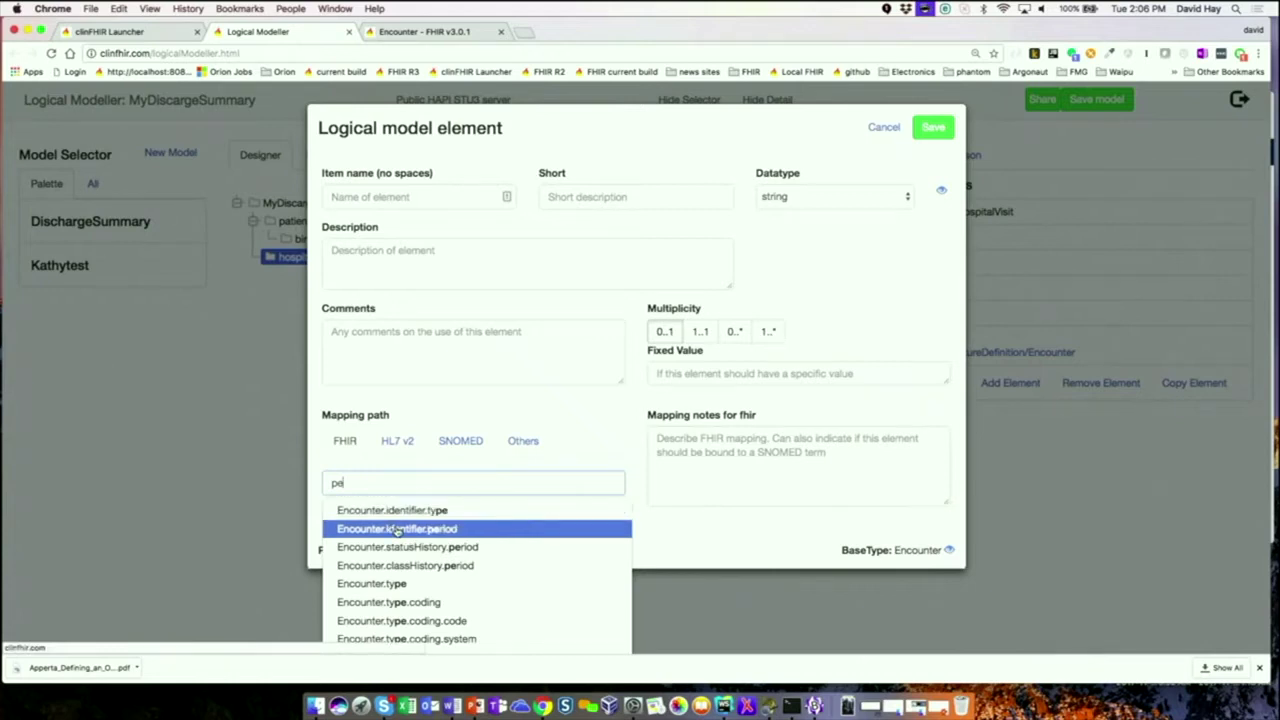
text(ri)
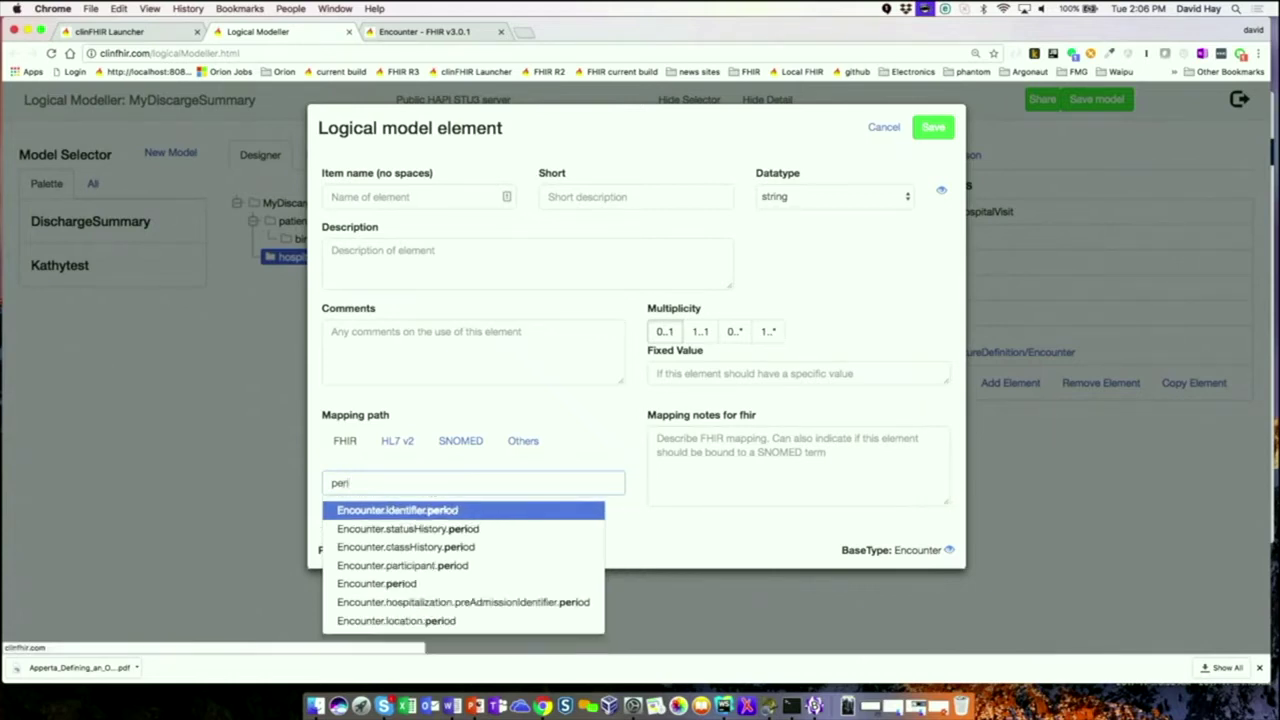
click(383, 586)
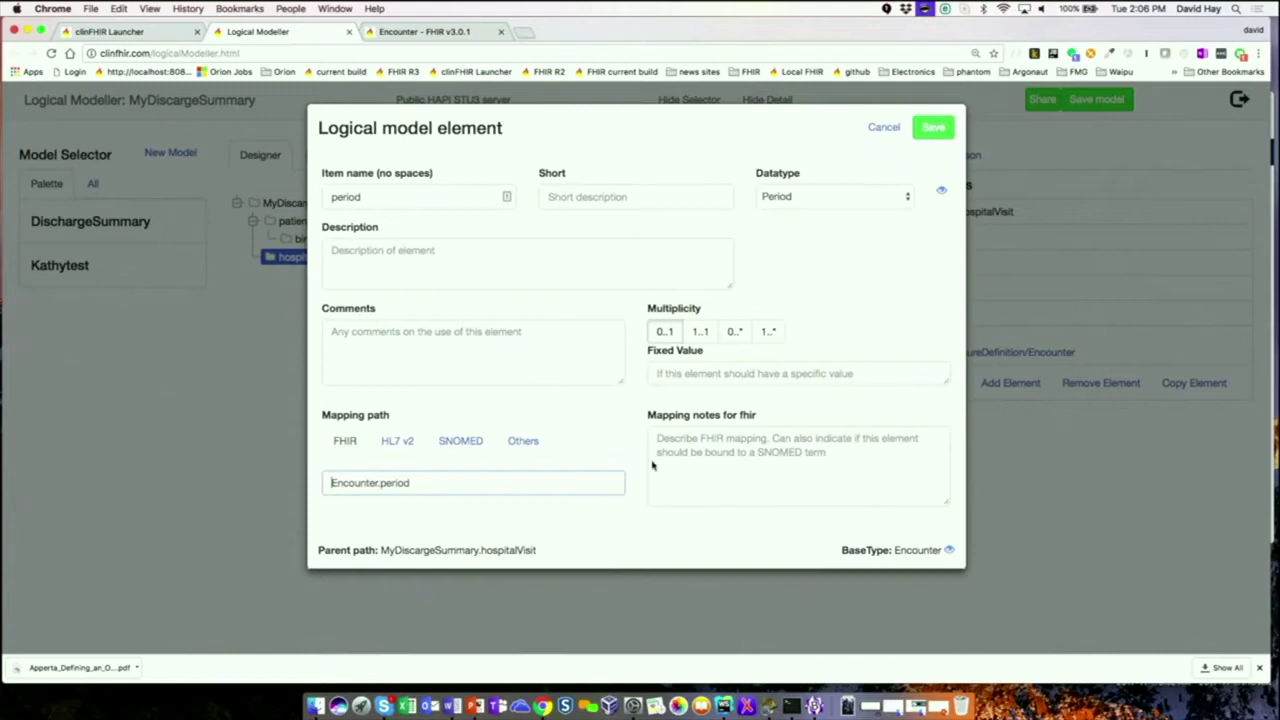
click(931, 130)
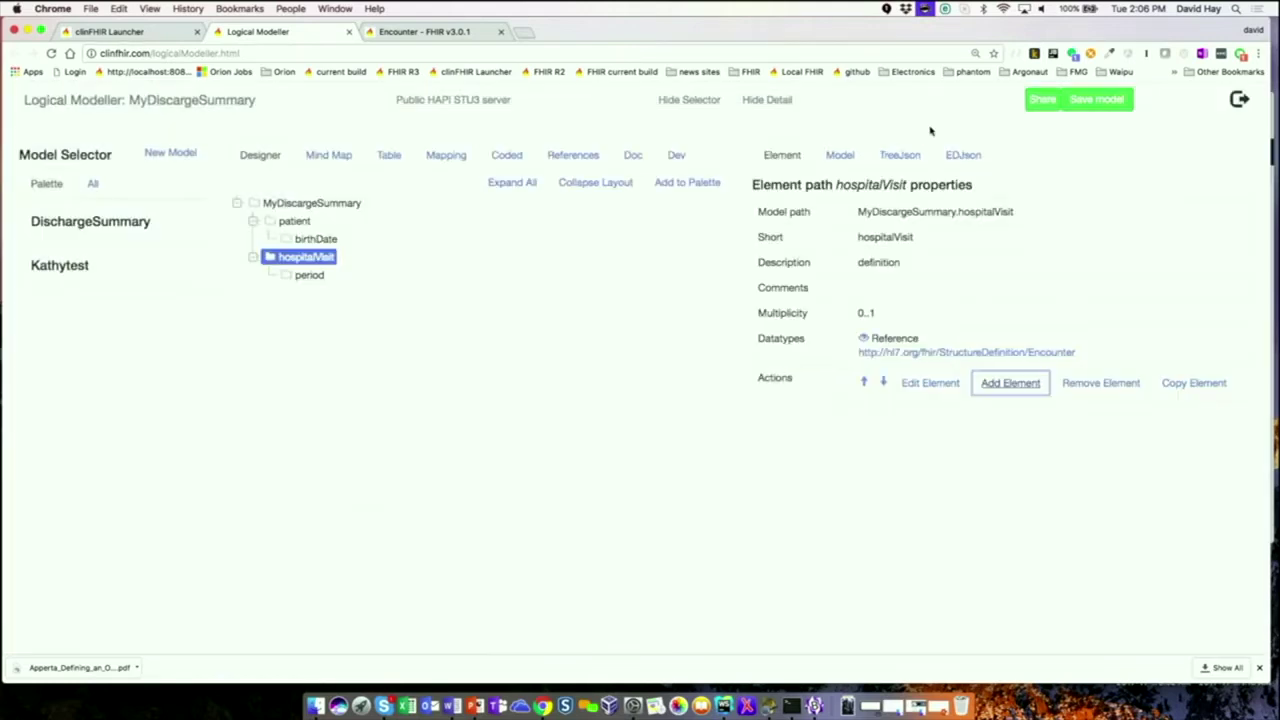
Select the period node, then view the model as a Mind Map.
click(312, 276)
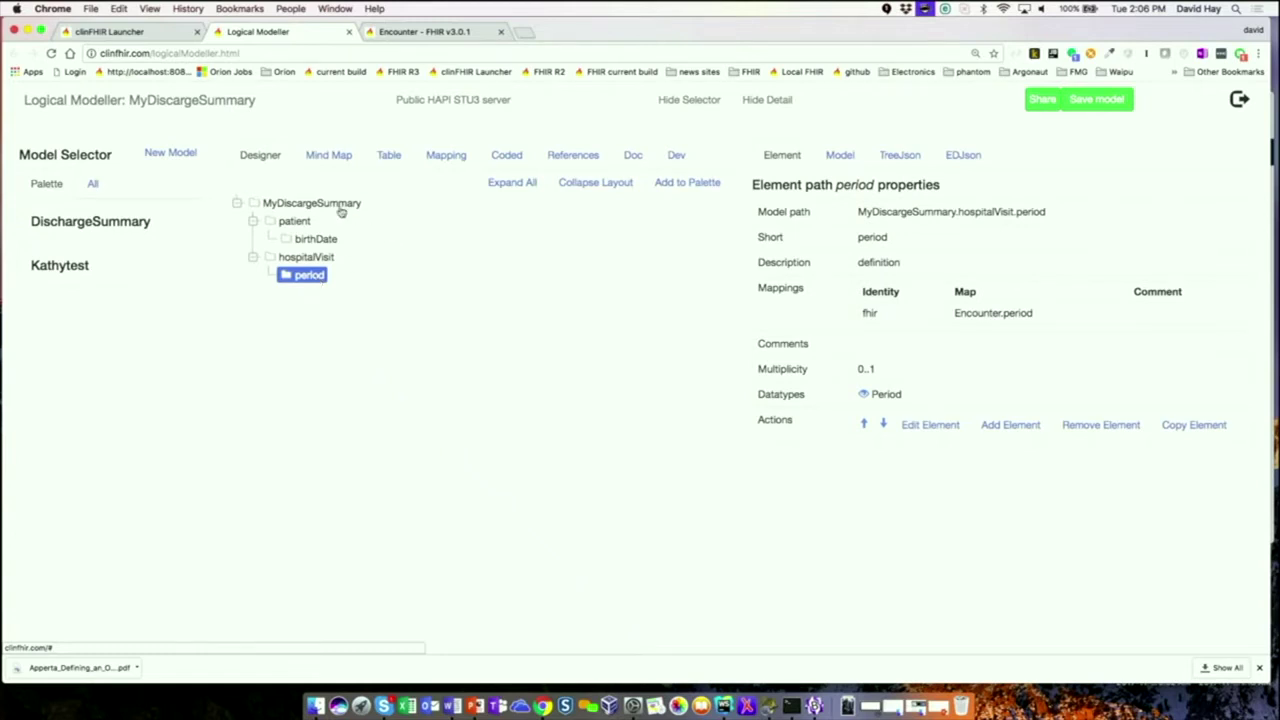
click(338, 157)
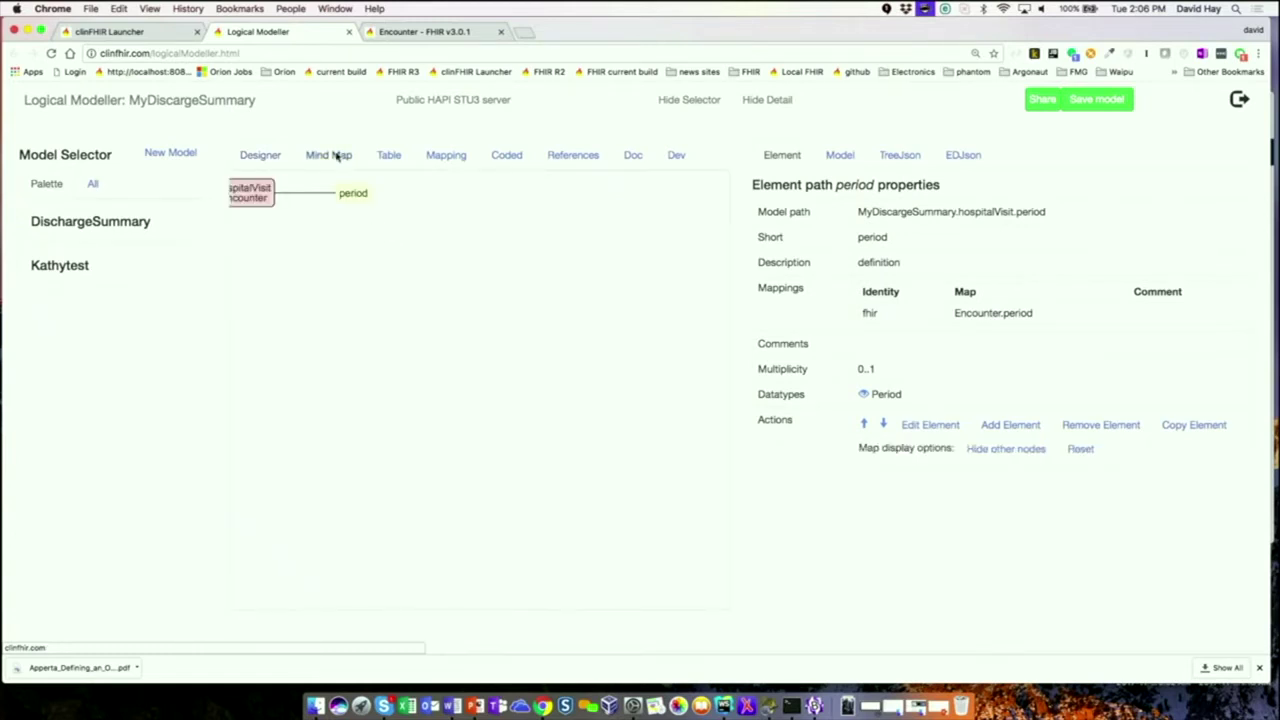